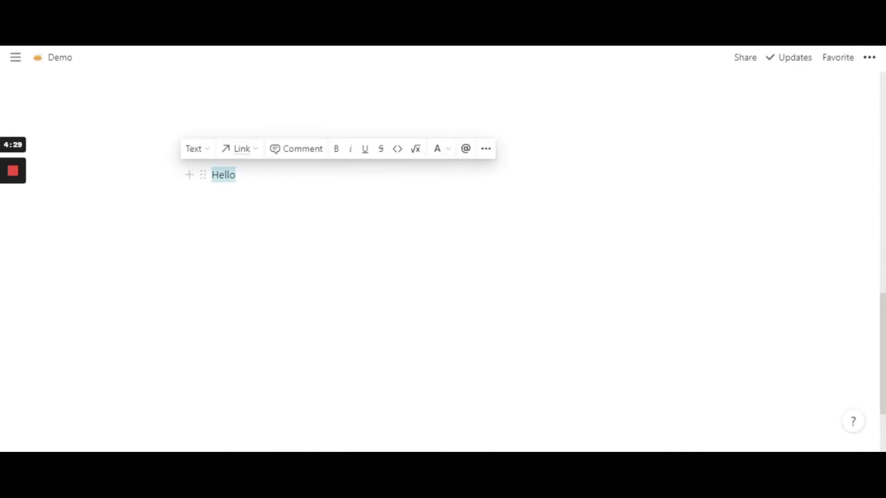
# Add a second line reading "Hello" below the first one and duplicate it six times
pyautogui.click(237, 175)
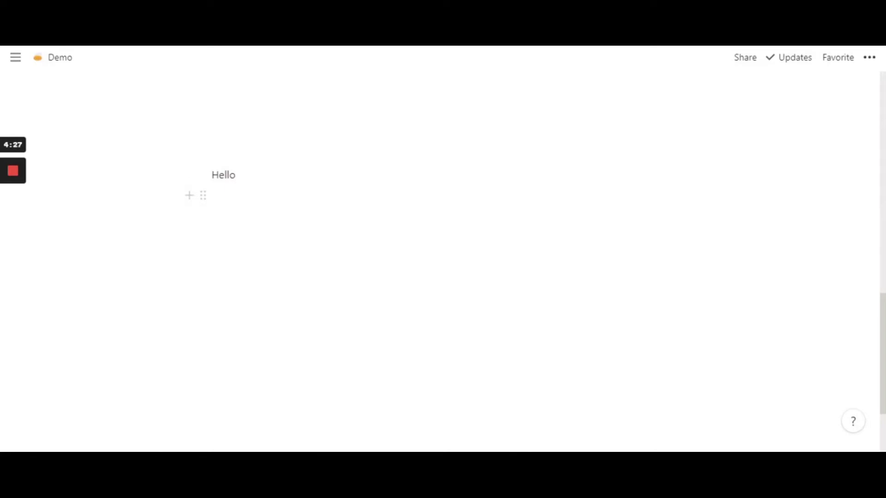
pyautogui.press('Return')
pyautogui.write('Hello')
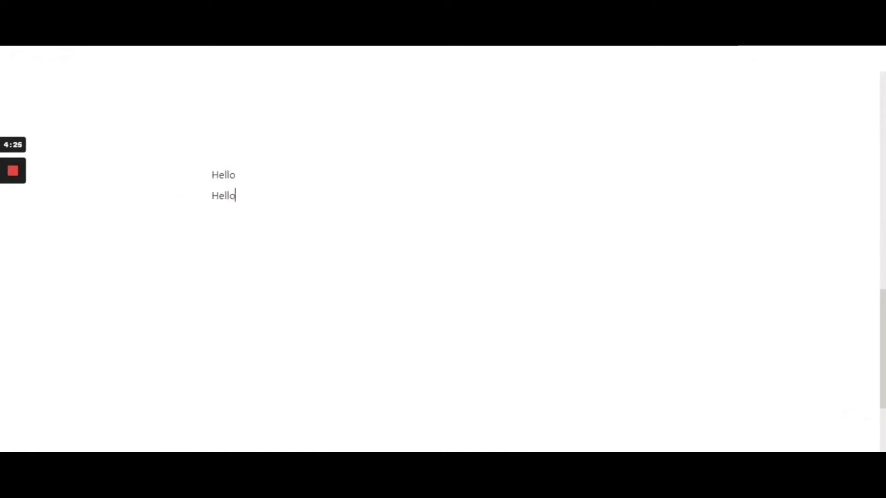
pyautogui.doubleClick(224, 195)
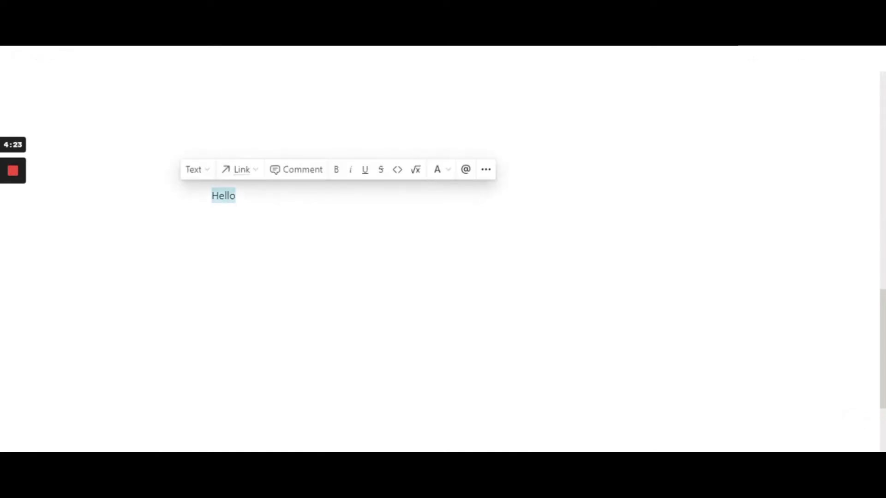
pyautogui.hotkey('ctrl', 'd')
pyautogui.hotkey('ctrl', 'd')
pyautogui.hotkey('ctrl', 'd')
pyautogui.hotkey('ctrl', 'd')
pyautogui.hotkey('ctrl', 'd')
pyautogui.hotkey('ctrl', 'd')
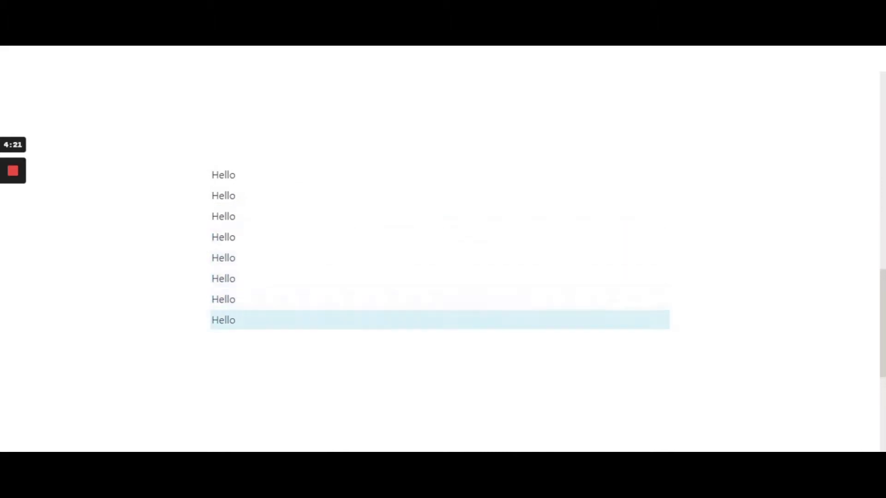
pyautogui.click(237, 195)
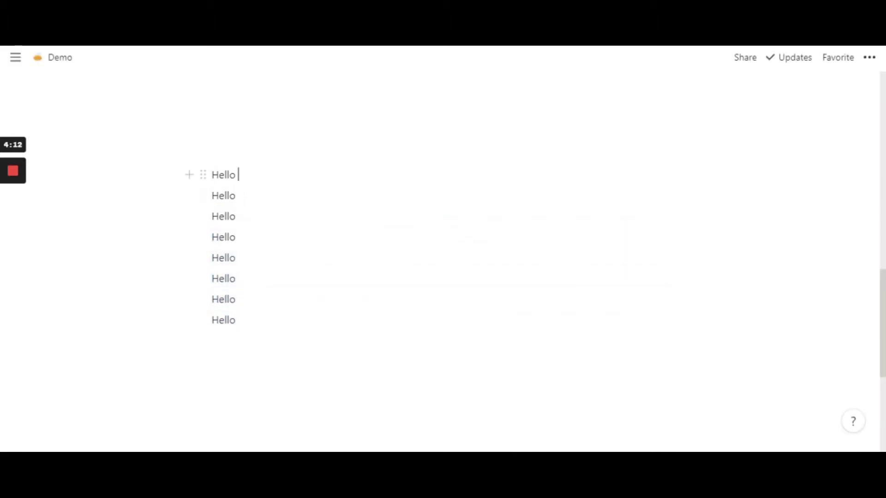
# Turn the second "Hello" line into a Heading 1
pyautogui.moveTo(235, 175); pyautogui.dragTo(211, 175)
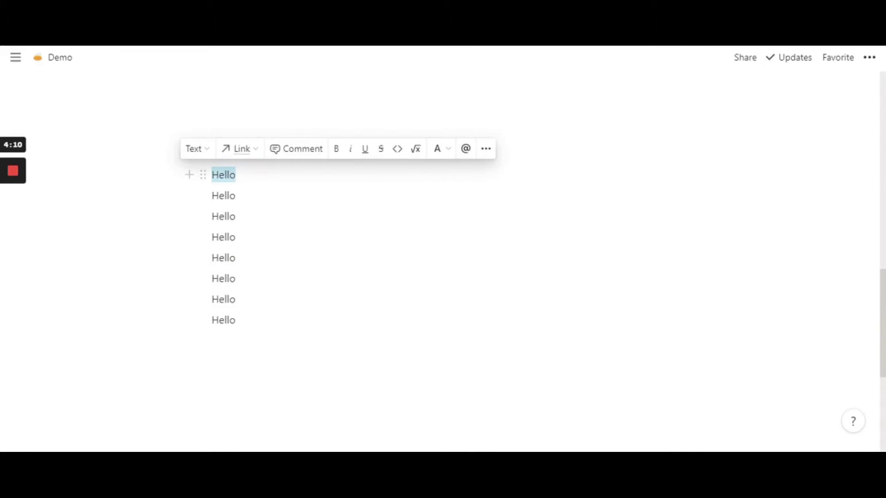
pyautogui.click(238, 175)
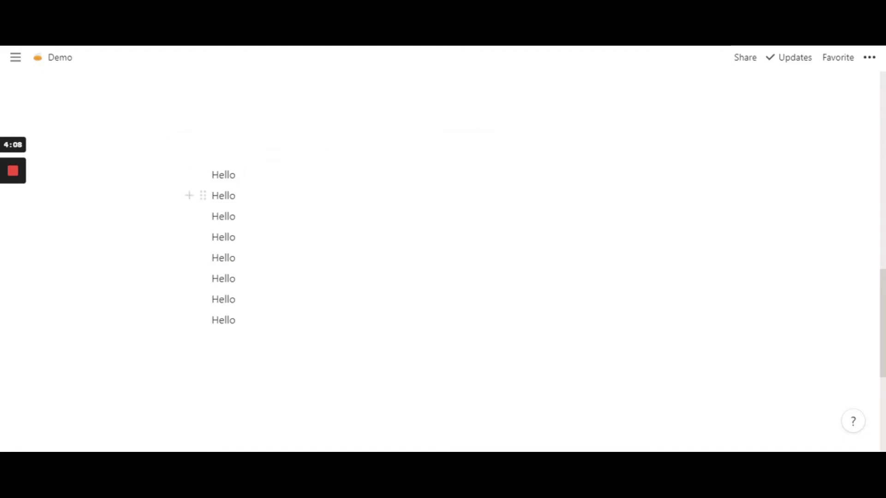
pyautogui.moveTo(236, 196); pyautogui.dragTo(212, 196)
pyautogui.click(203, 175)
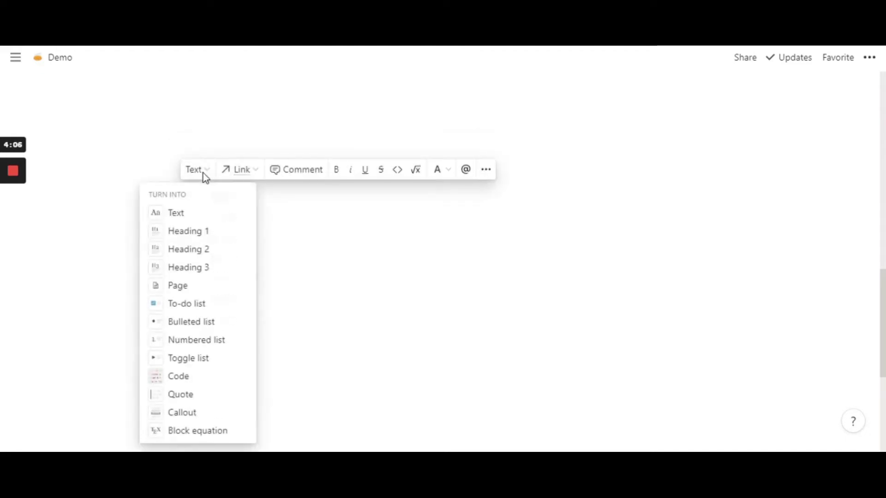
pyautogui.click(203, 237)
pyautogui.click(224, 248)
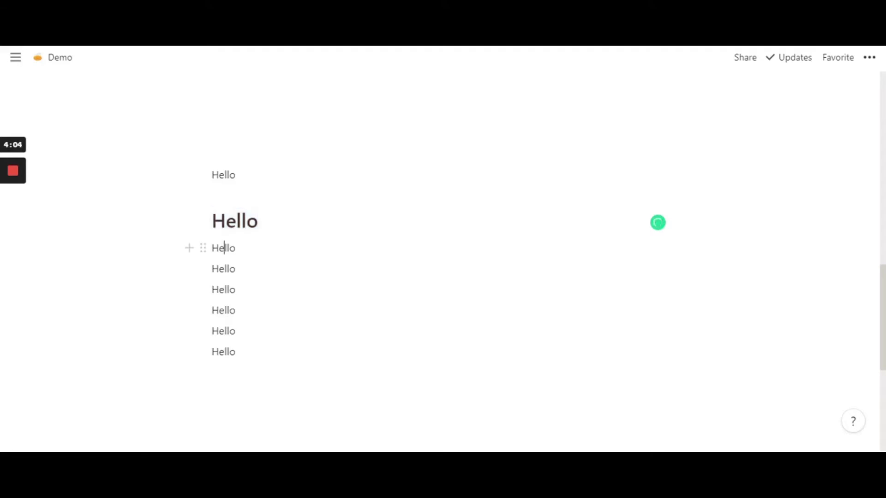
# Turn the third "Hello" line into a Heading 2
pyautogui.doubleClick(224, 247)
pyautogui.click(193, 222)
pyautogui.click(213, 258)
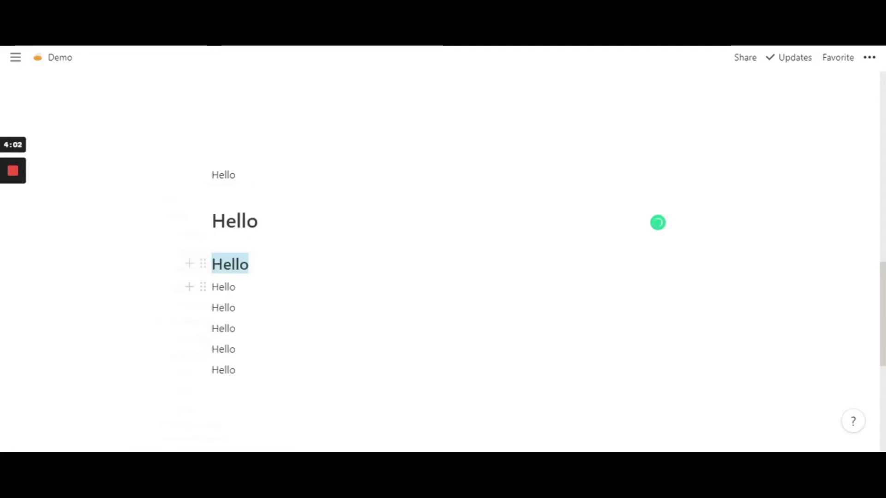
# Turn the fourth "Hello" line into a Heading 3
pyautogui.doubleClick(227, 287)
pyautogui.click(192, 263)
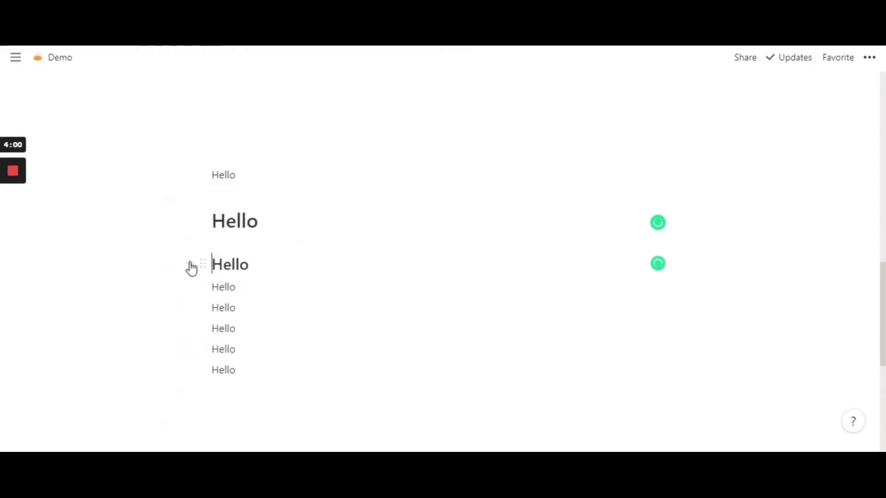
pyautogui.click(267, 287)
pyautogui.click(227, 287)
pyautogui.doubleClick(227, 287)
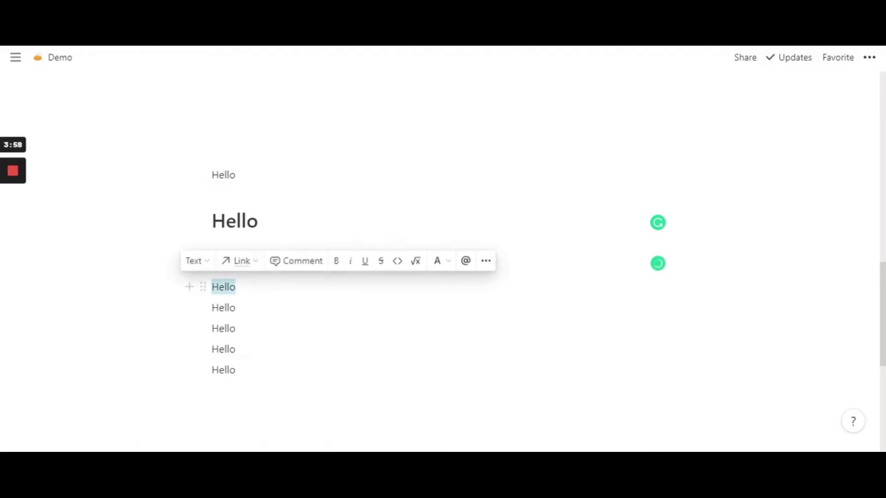
pyautogui.click(206, 273)
pyautogui.click(214, 274)
pyautogui.click(235, 319)
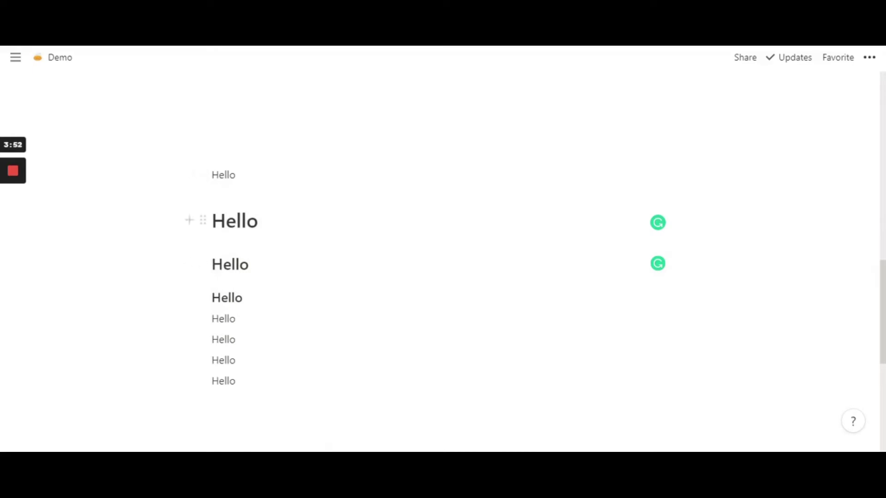
# Convert the plain "Hello" line directly below the Heading 3 into an inline equation
pyautogui.scroll(-3, 323, 230)
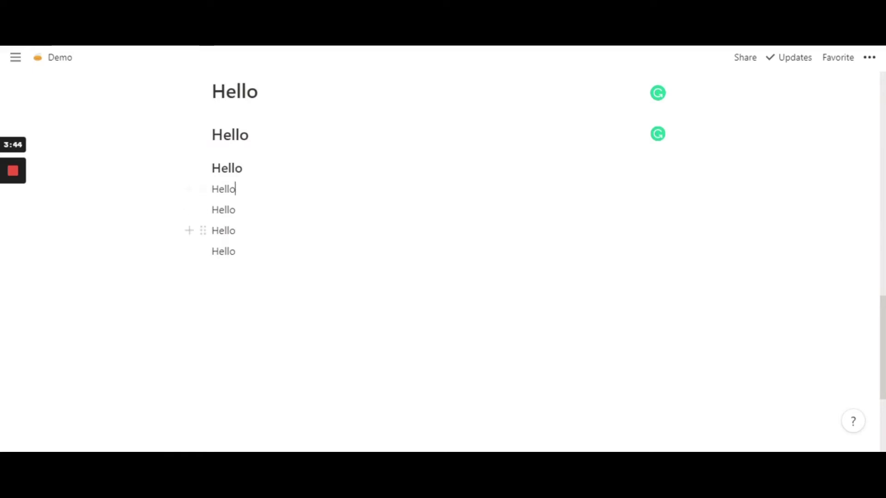
pyautogui.scroll(1, 438, 236)
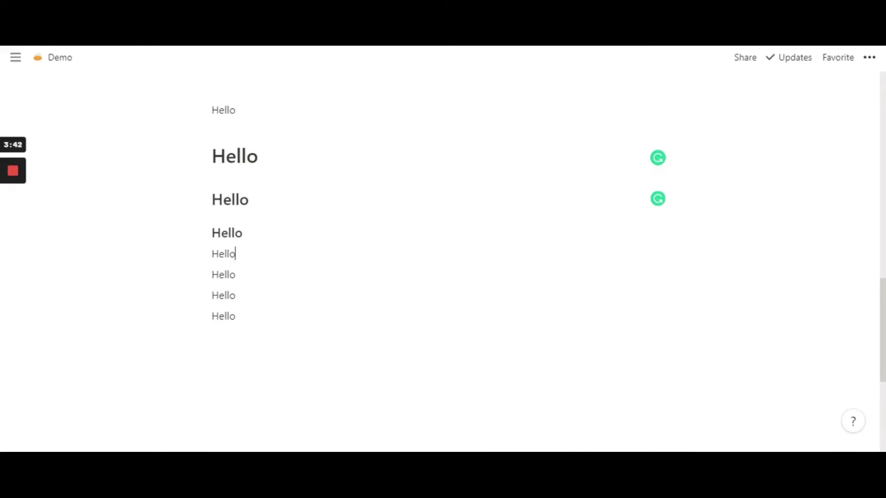
pyautogui.click(236, 254)
pyautogui.doubleClick(226, 254)
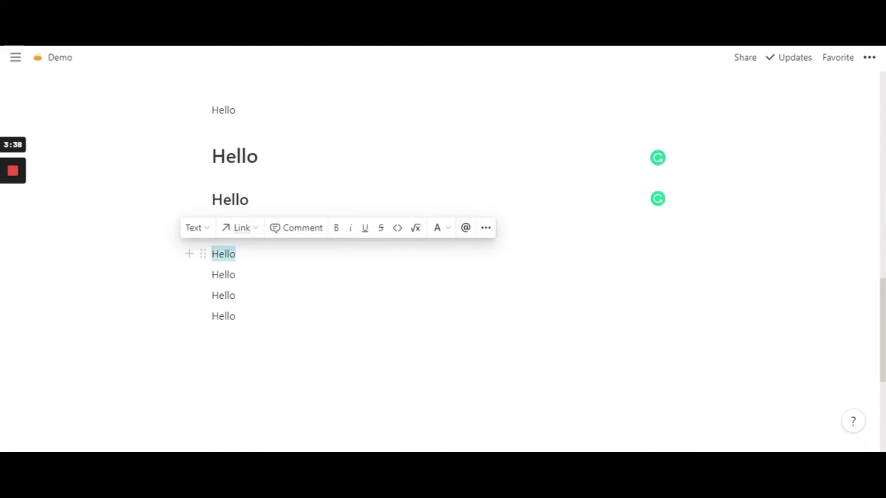
pyautogui.click(237, 254)
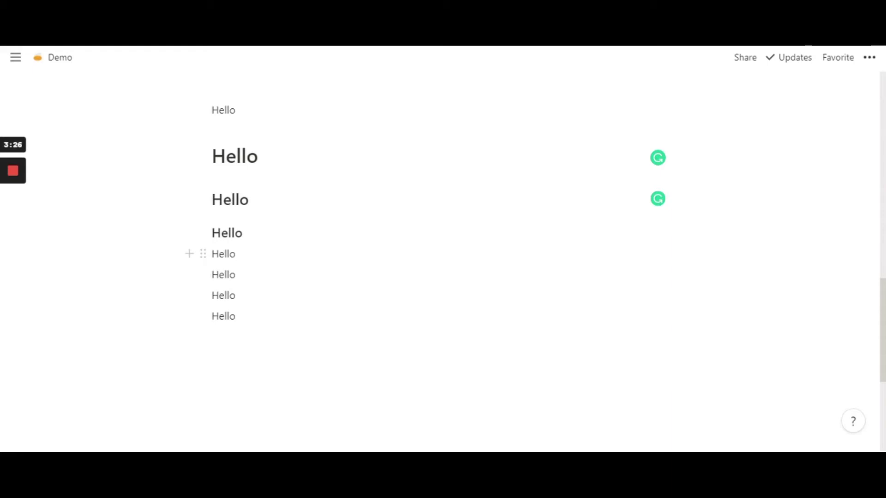
pyautogui.hotkey('shift', 'Home')
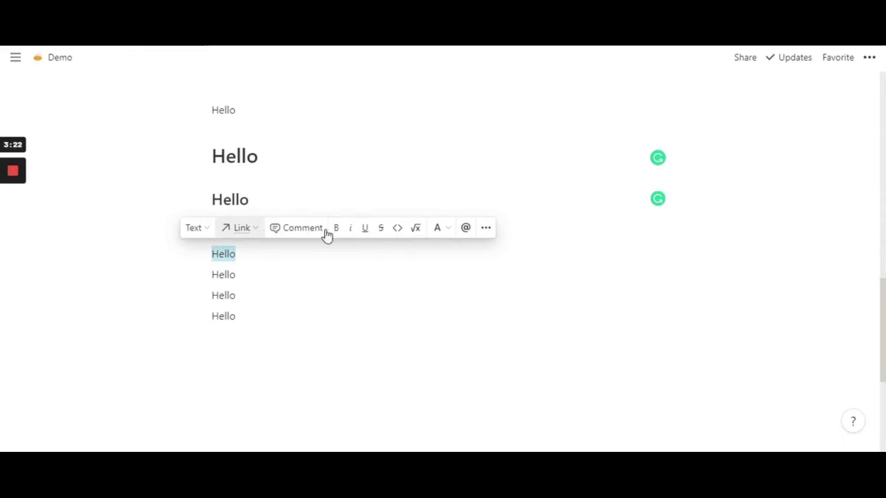
pyautogui.click(415, 235)
# Put the size command \huge before Hello in the equation and apply it
pyautogui.press('Right')
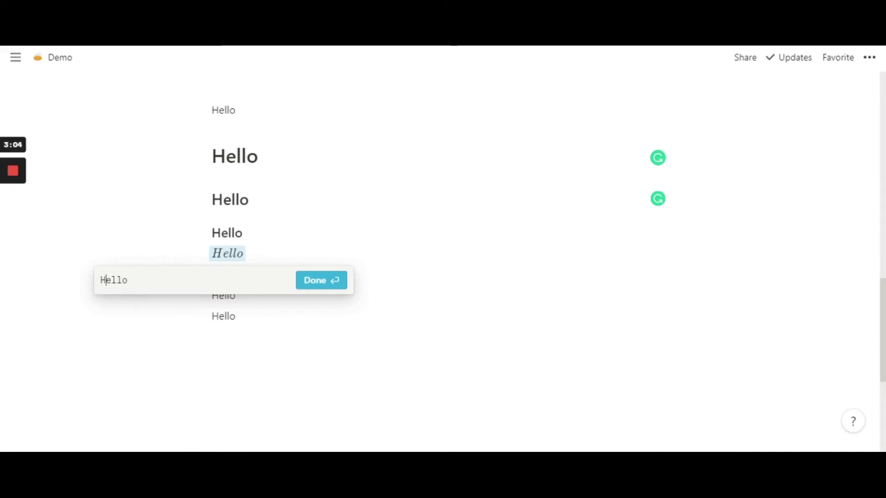
pyautogui.write('\\')
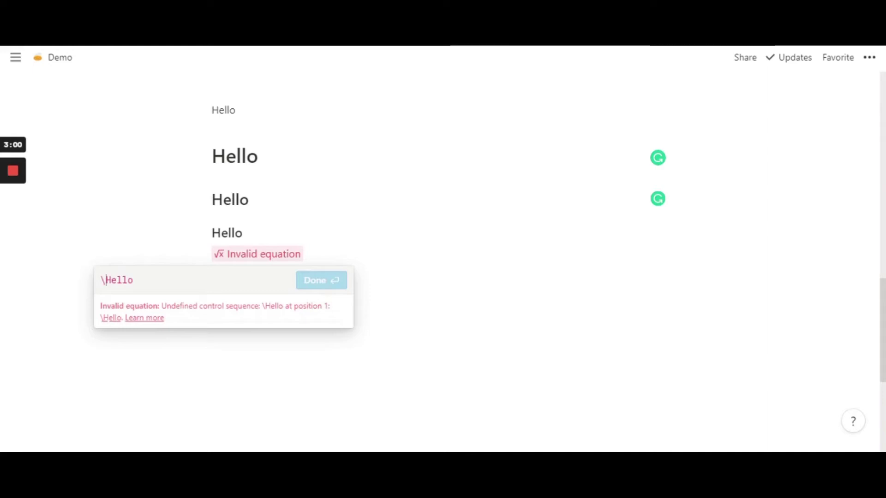
pyautogui.press('BackSpace')
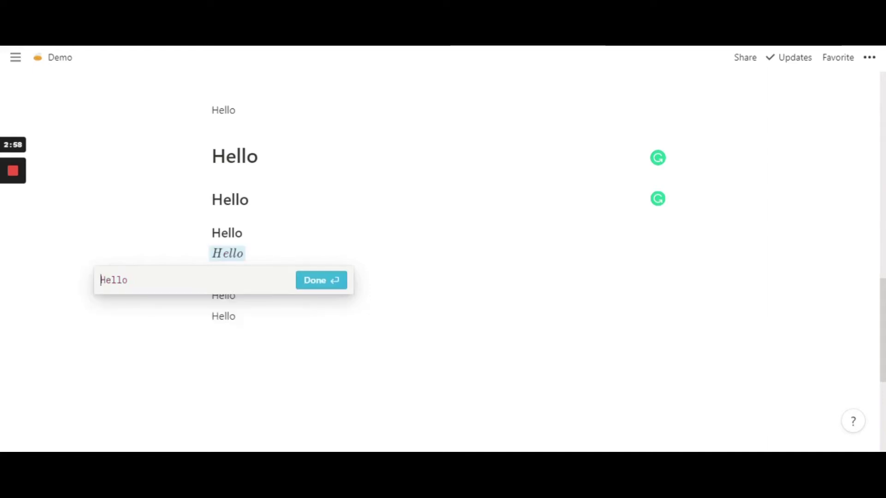
pyautogui.write('\\')
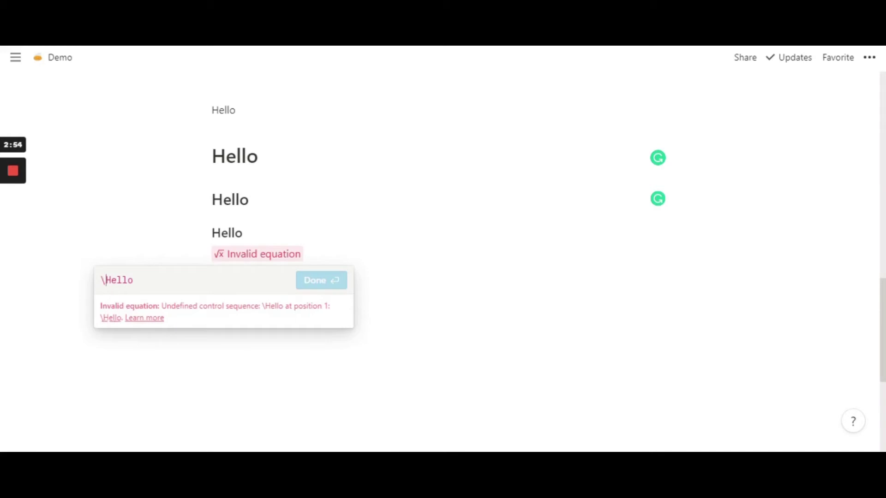
pyautogui.write('huge')
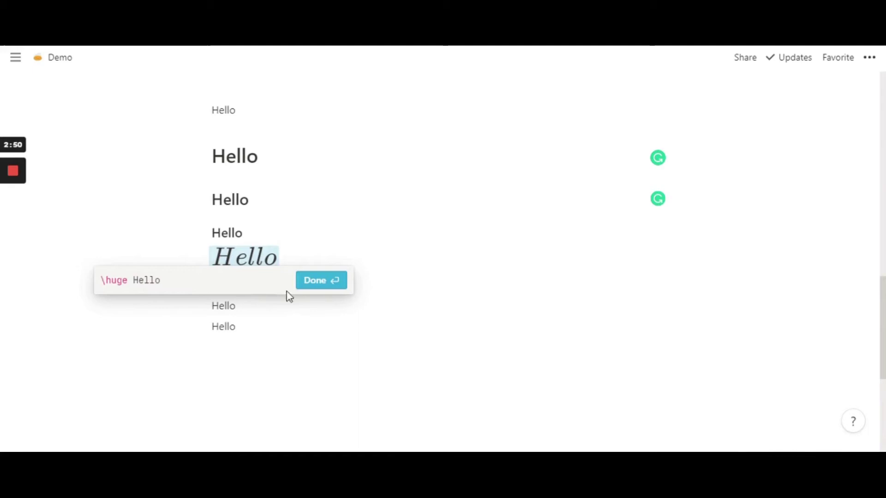
pyautogui.click(335, 281)
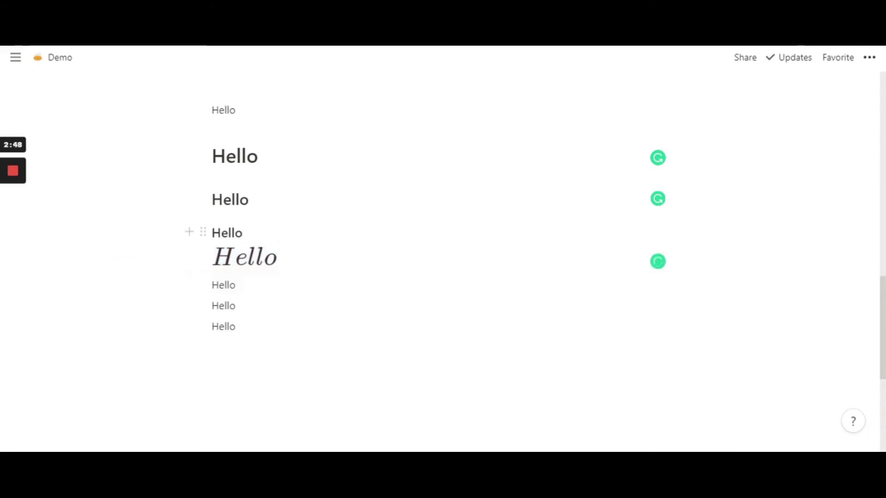
# Insert a blank line above the huge equation and write its code, "\huge Hello", as plain text on a new line below it
pyautogui.press('Return')
pyautogui.press('Down')
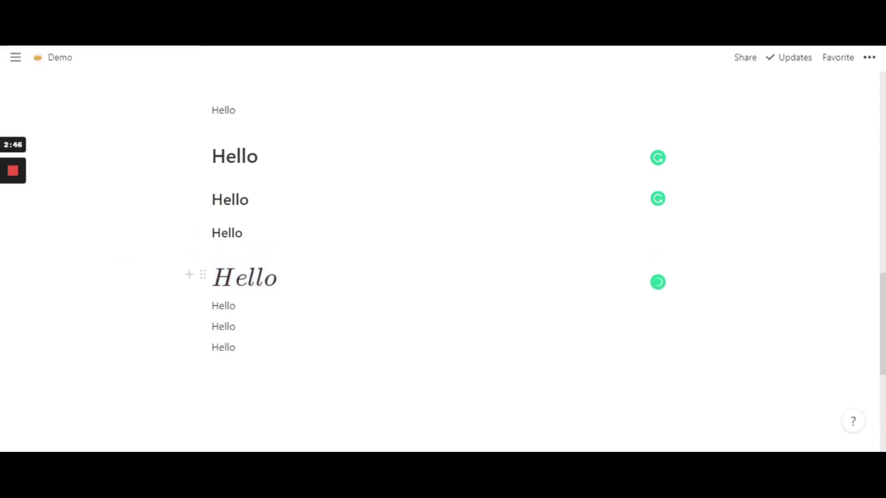
pyautogui.press('Return')
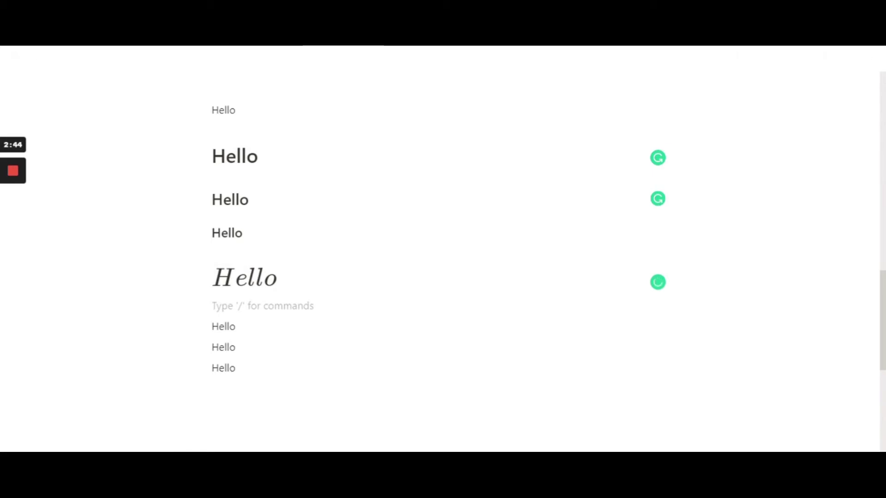
pyautogui.write('\\la')
pyautogui.press('BackSpace')
pyautogui.press('BackSpace')
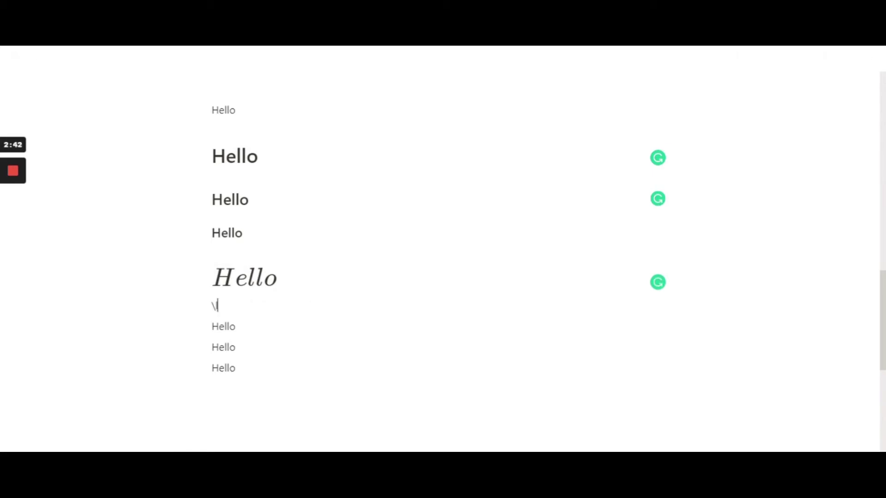
pyautogui.write('huge Hello')
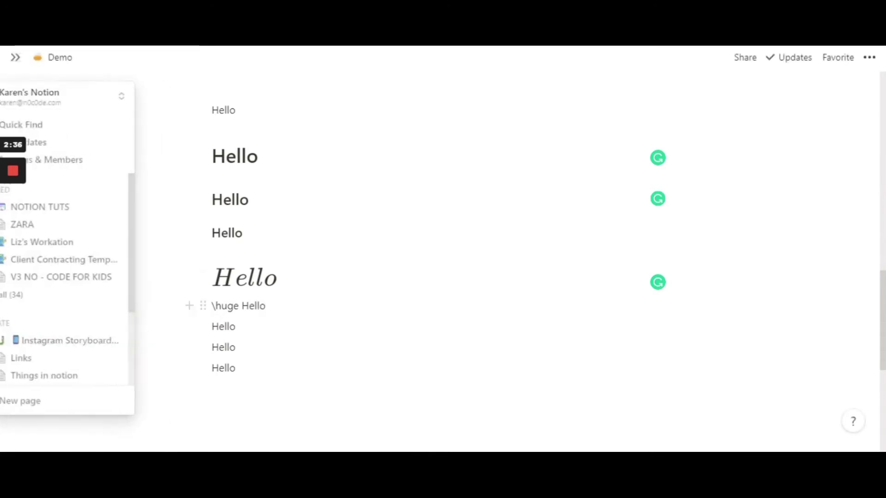
pyautogui.click(259, 286)
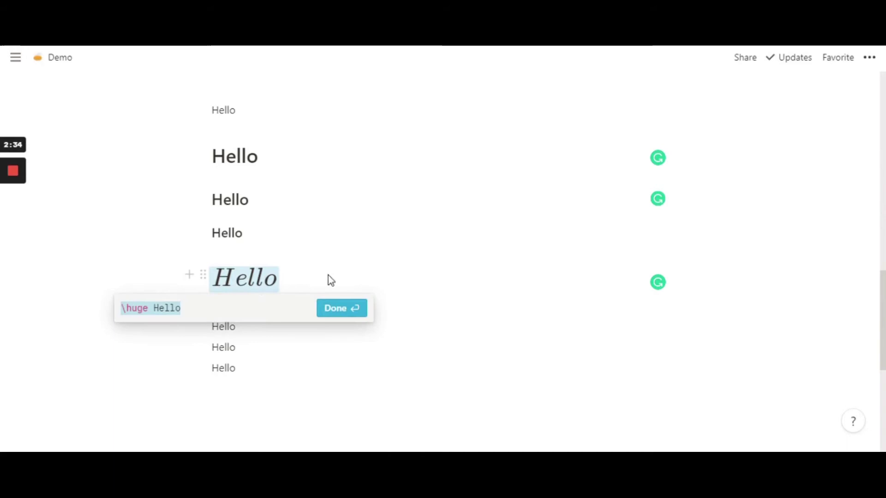
pyautogui.press('Return')
# Convert the "Hello" line below the code label into the inline equation "\large Hello" and add an empty line beneath it
pyautogui.click(235, 327)
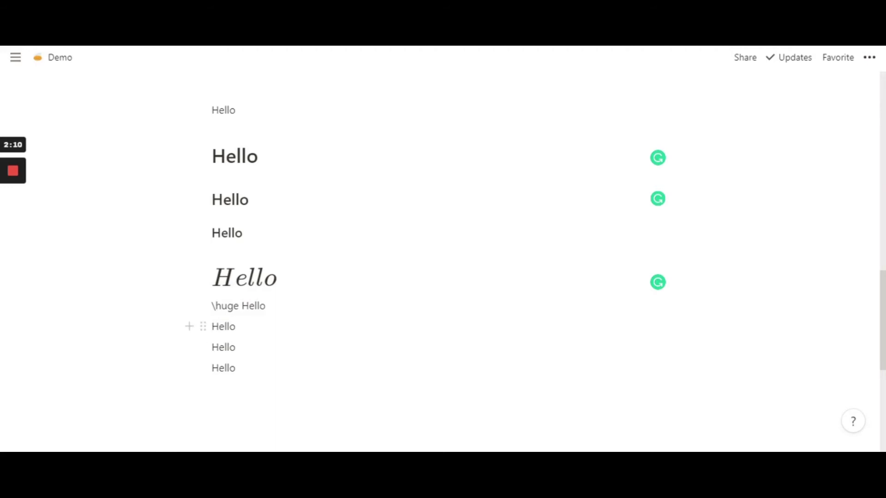
pyautogui.doubleClick(226, 326)
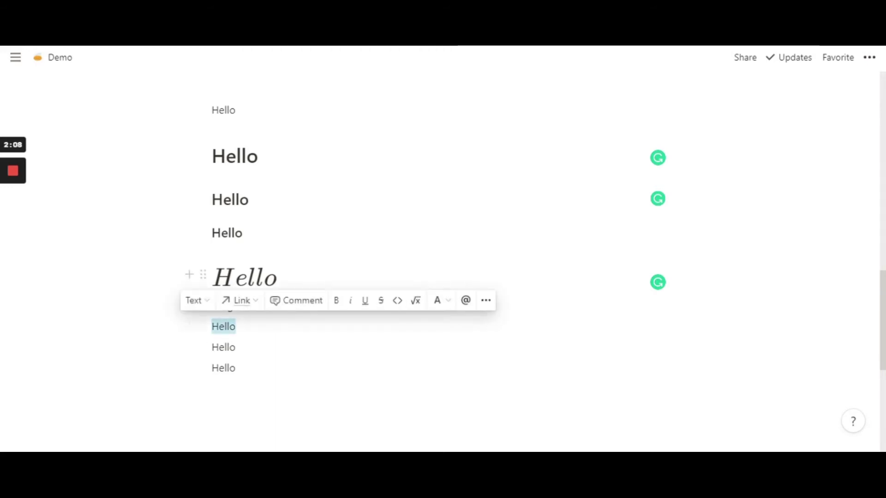
pyautogui.click(415, 301)
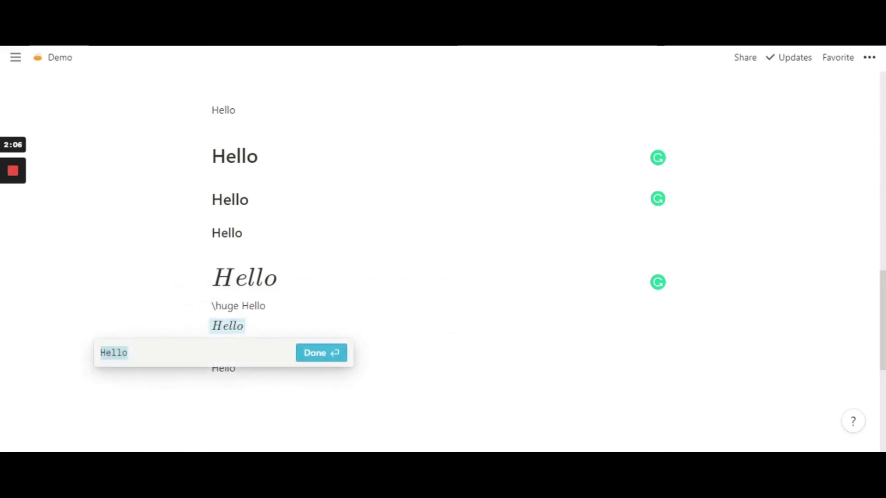
pyautogui.press('Right')
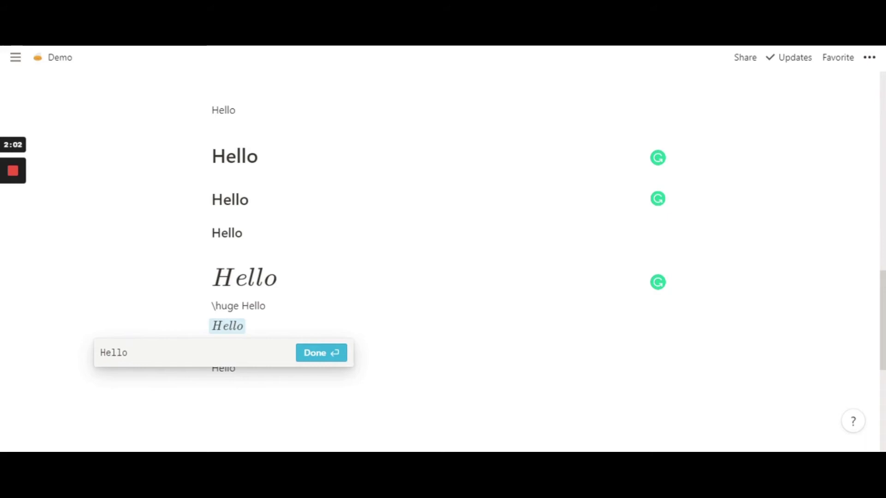
pyautogui.write('\\large')
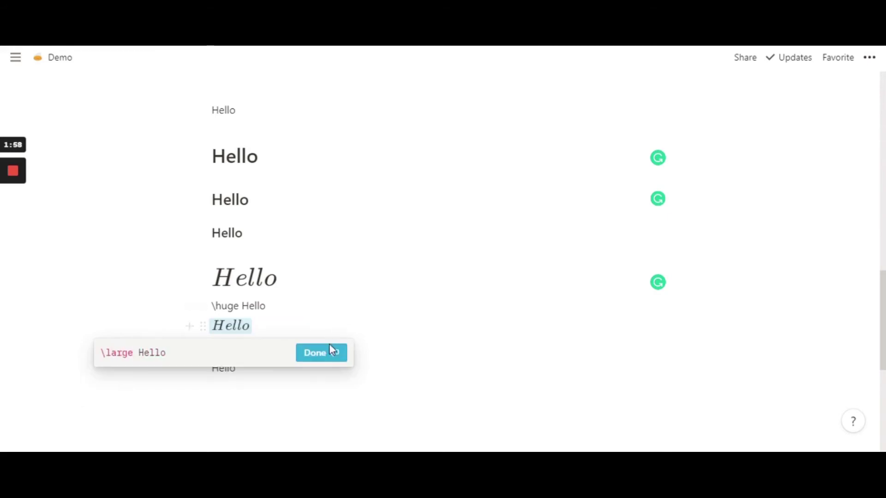
pyautogui.click(323, 358)
pyautogui.press('Return')
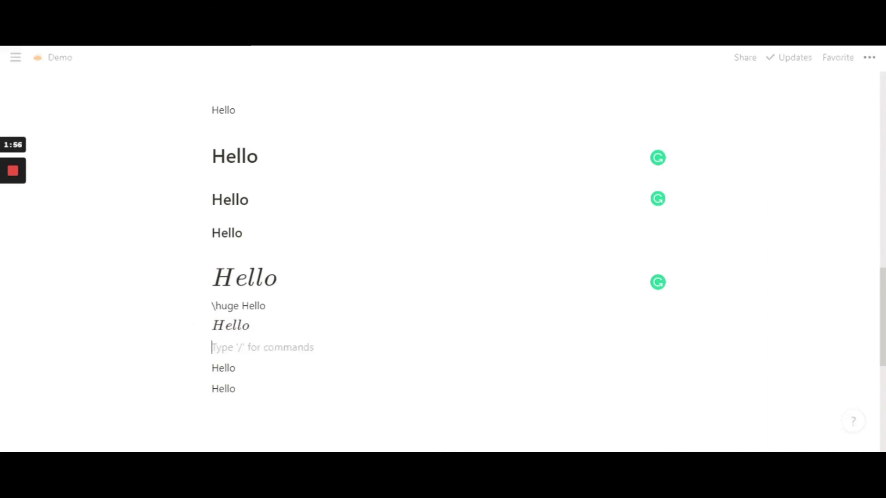
# Write the code label "\large Hello" as plain text on the empty line below the large equation
pyautogui.write('\\large ')
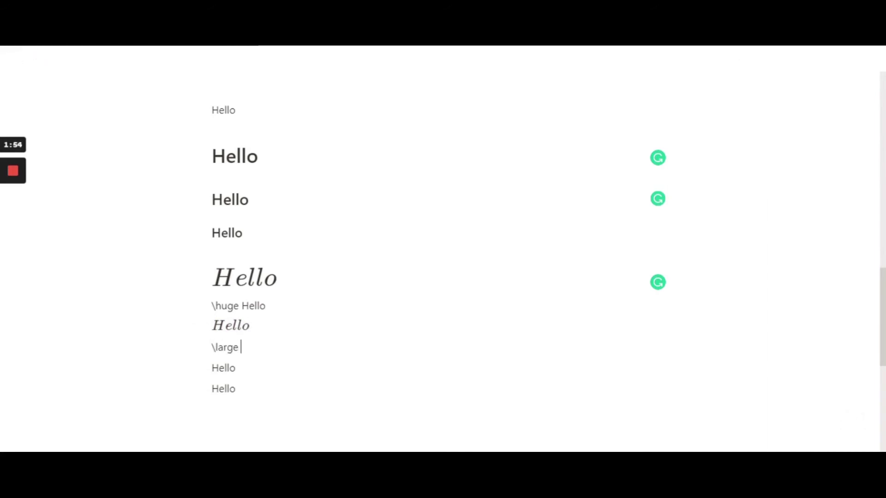
pyautogui.write('Hello')
# Highlight the "\huge Hello" code line and open the huge equation above it to compare the two
pyautogui.tripleClick(249, 305)
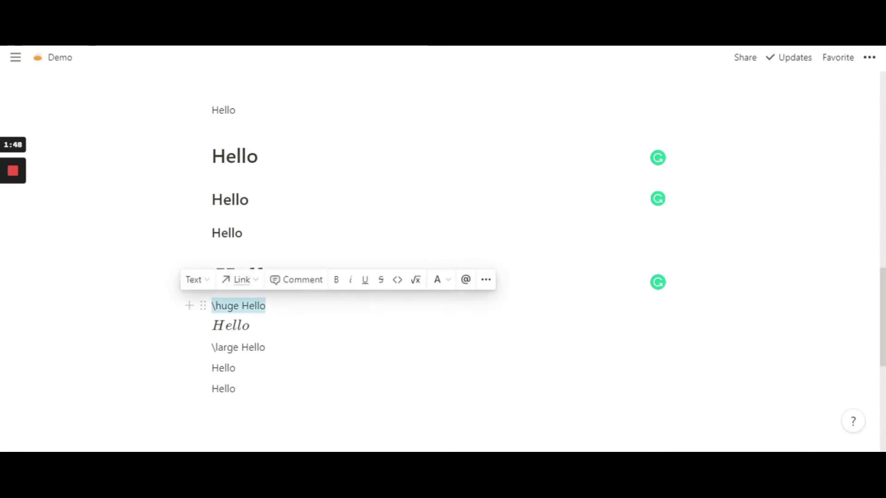
pyautogui.click(266, 306)
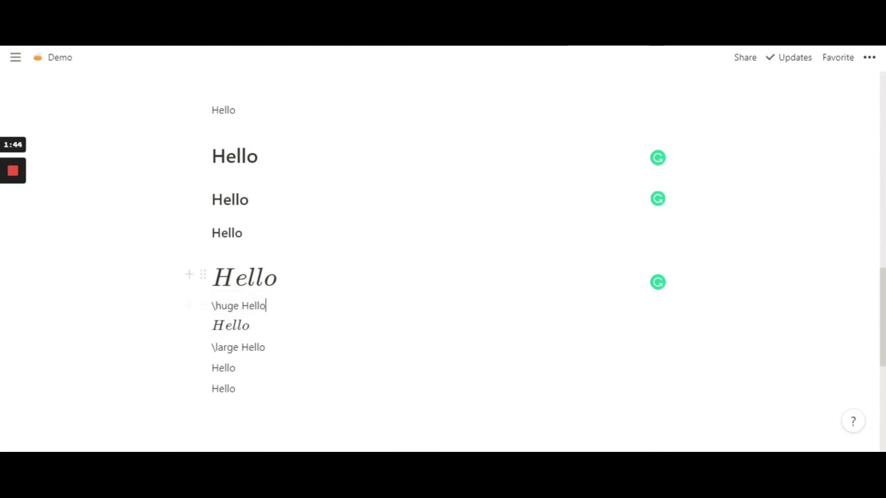
pyautogui.click(250, 278)
pyautogui.click(317, 282)
# Convert the plain "Hello" line directly below the "\large Hello" label into an inline equation
pyautogui.scroll(-2, 323, 277)
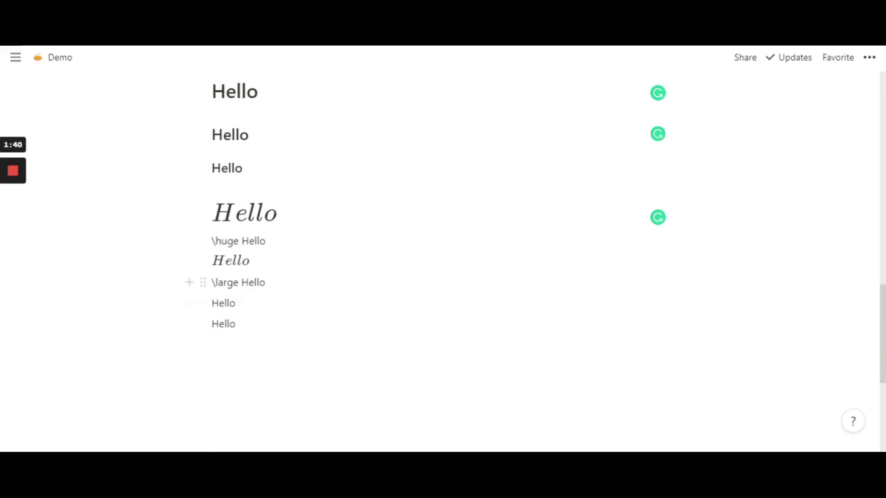
pyautogui.doubleClick(227, 303)
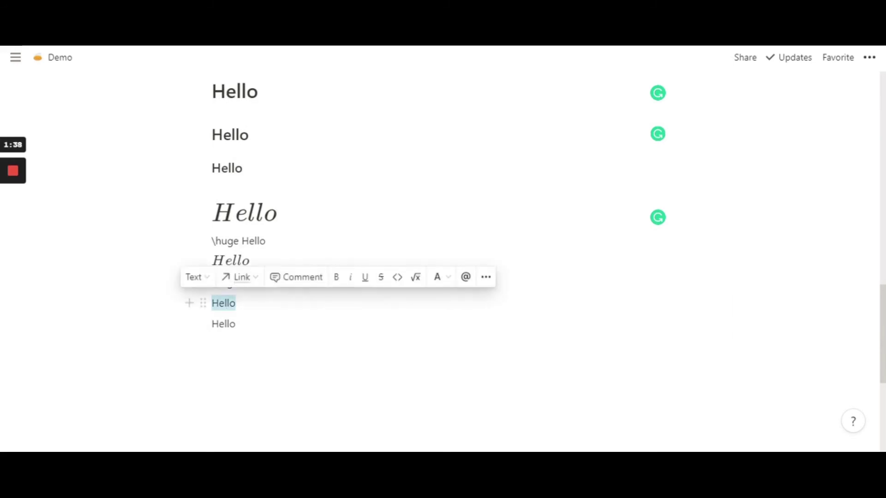
pyautogui.click(419, 282)
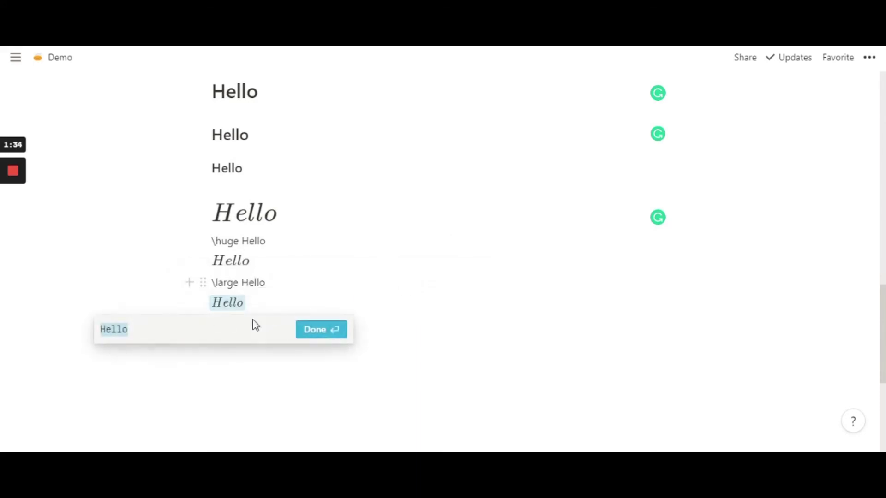
# Change the new equation to "\small Hello", apply it, and write "\small Hello" as plain text on a new line below it
pyautogui.press('Right')
pyautogui.press('Left')
pyautogui.press('Left')
pyautogui.press('Left')
pyautogui.press('Left')
pyautogui.press('Left')
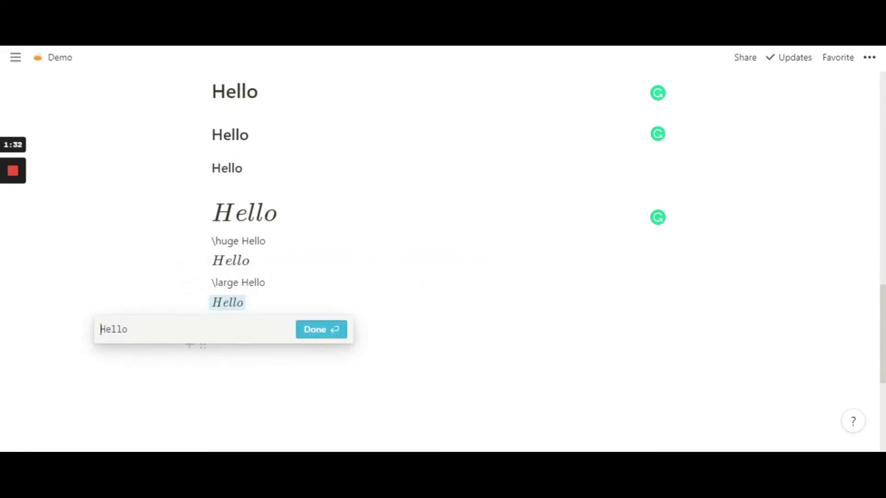
pyautogui.write('\\')
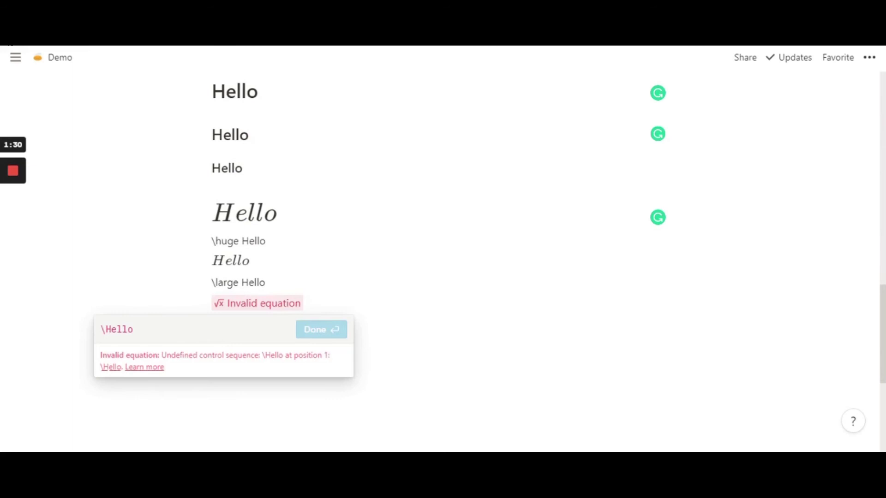
pyautogui.write('sma')
pyautogui.write('ll')
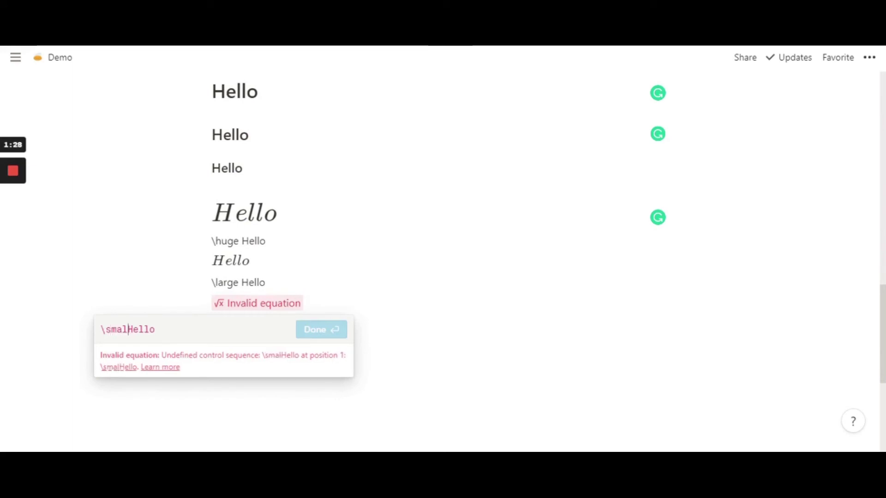
pyautogui.click(322, 330)
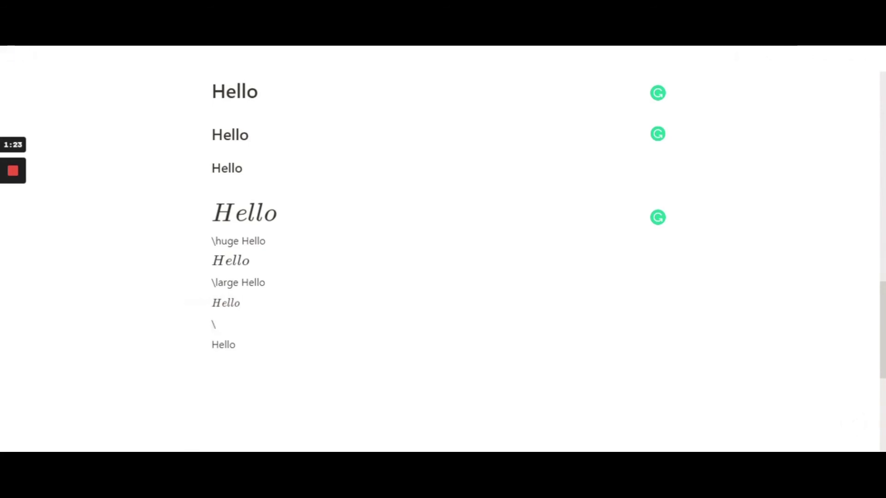
pyautogui.write('small Hello')
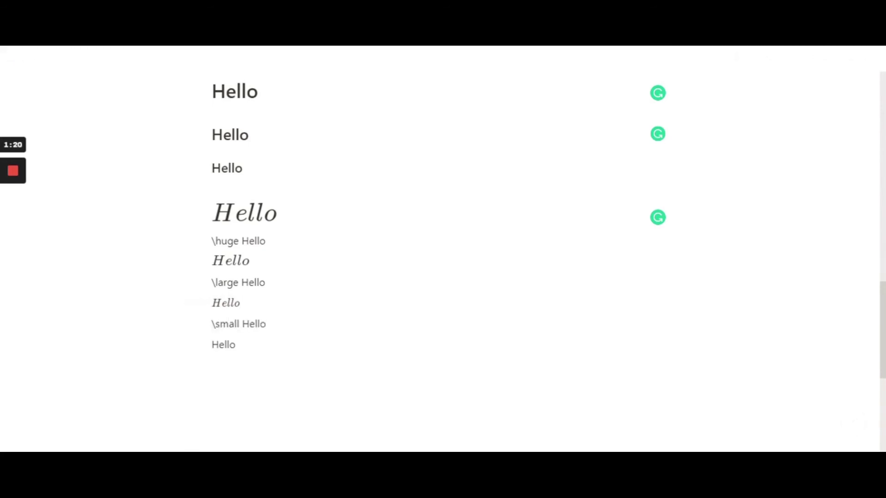
# Convert the last plain "Hello" line, below the "\small Hello" label, into an inline equation
pyautogui.doubleClick(224, 344)
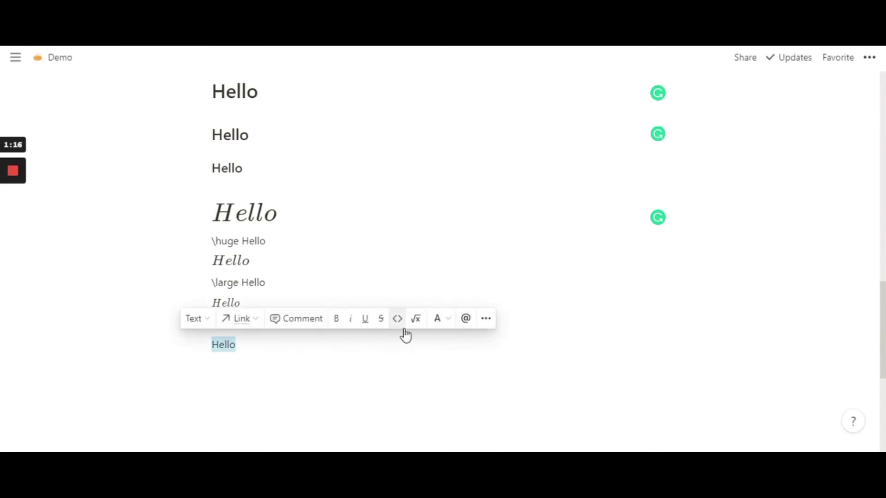
pyautogui.click(237, 345)
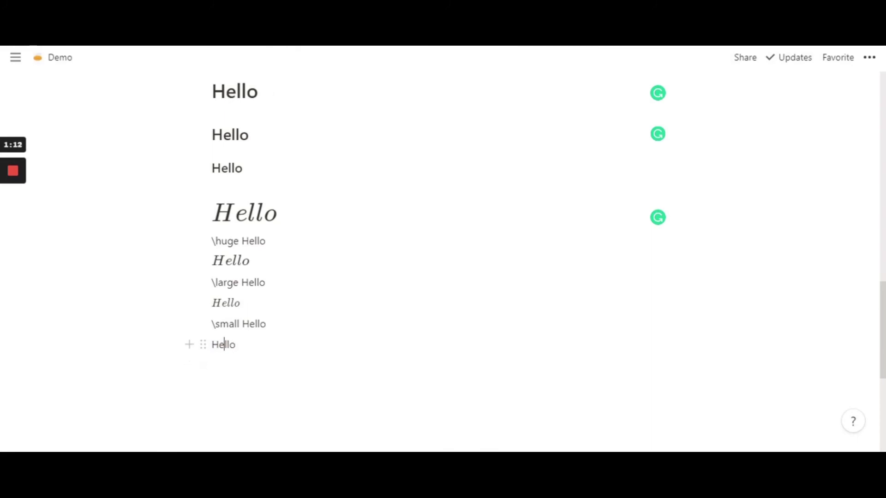
pyautogui.doubleClick(227, 344)
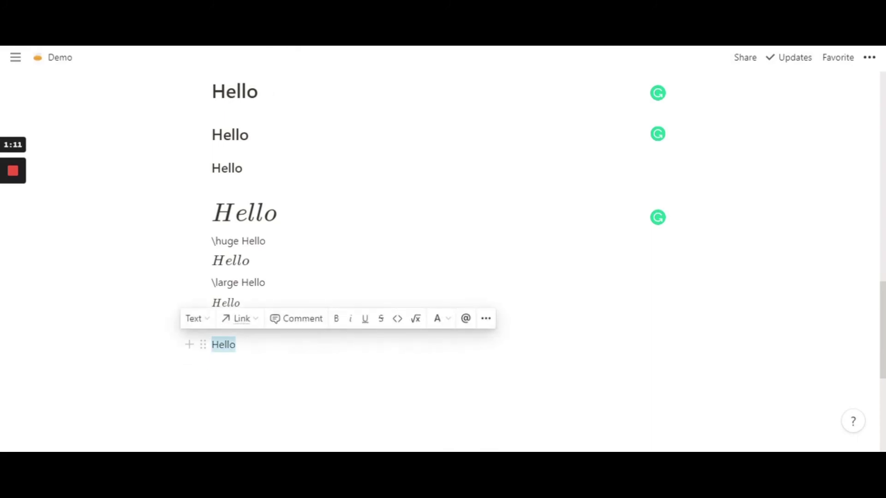
pyautogui.click(414, 318)
# Put the size command \tiny before Hello in the last equation and apply it
pyautogui.click(134, 371)
pyautogui.press('Left')
pyautogui.press('Left')
pyautogui.press('Left')
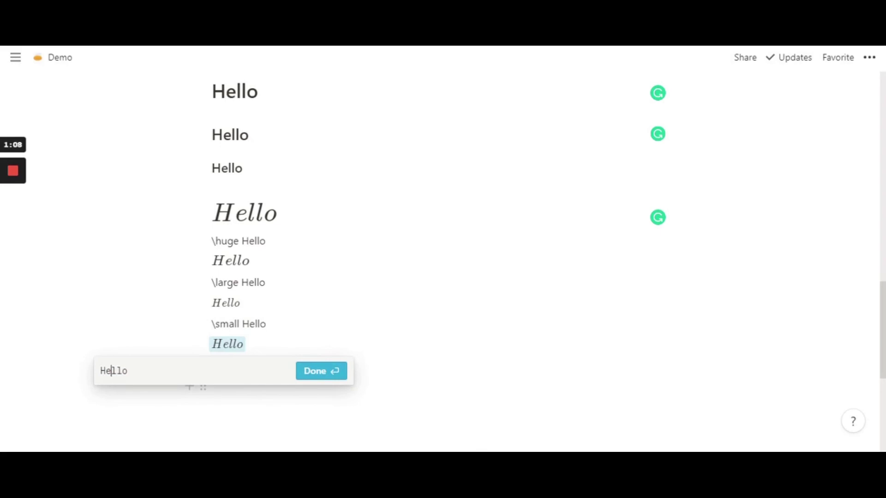
pyautogui.write('\\t')
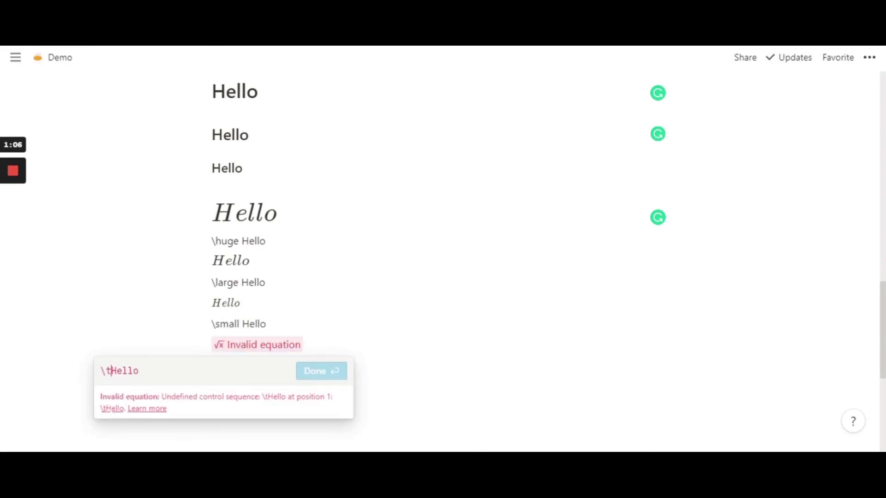
pyautogui.write('iny')
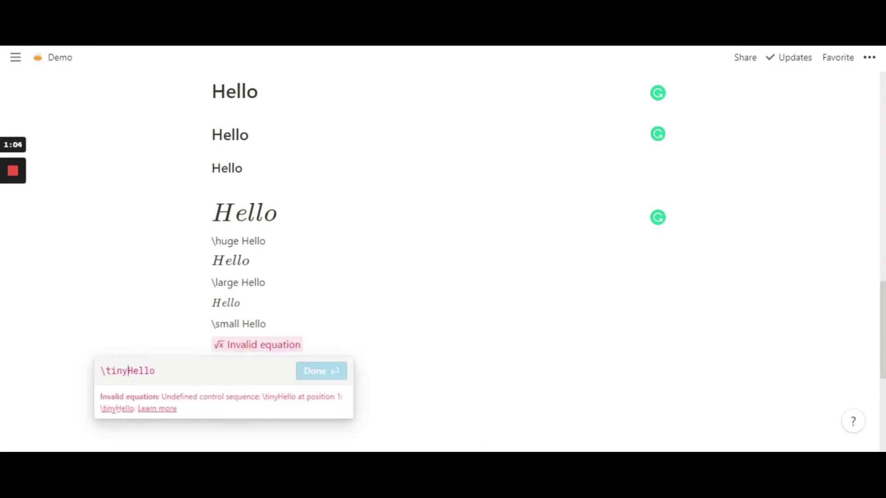
pyautogui.click(322, 373)
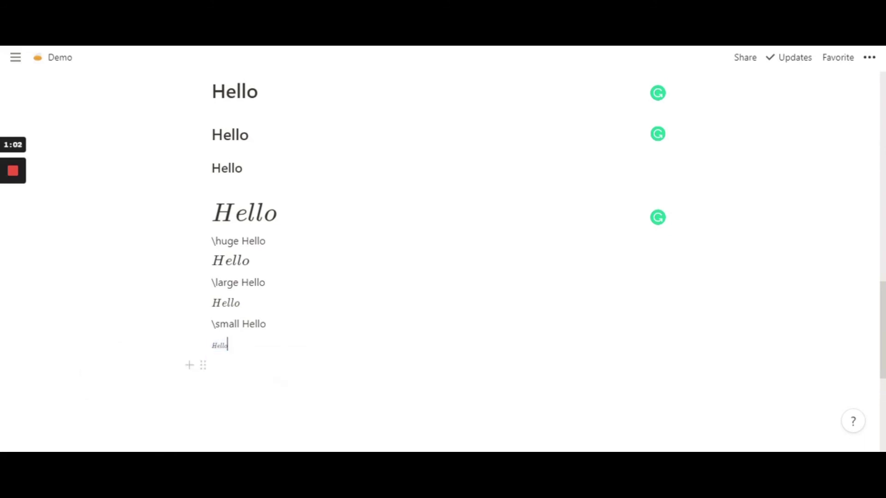
# Write the code label "\tiny Hello" as plain text on a new line below the tiny equation
pyautogui.click(318, 370)
pyautogui.write('iny ')
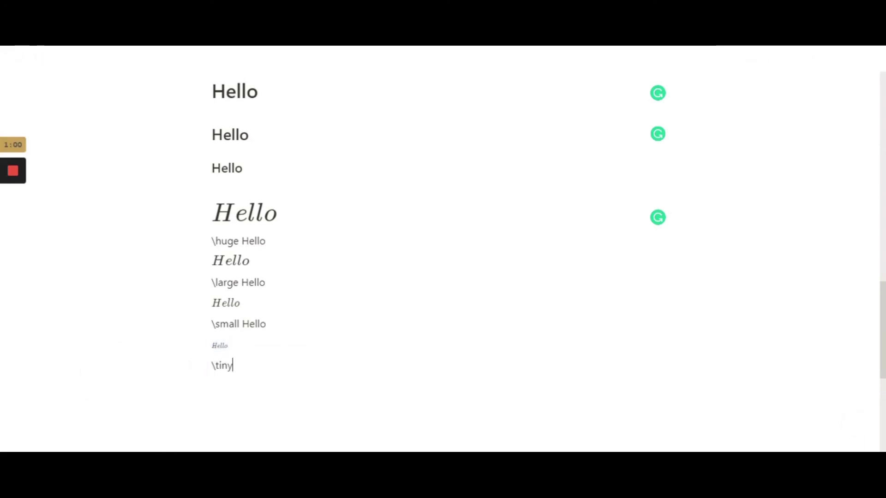
pyautogui.write('Hello')
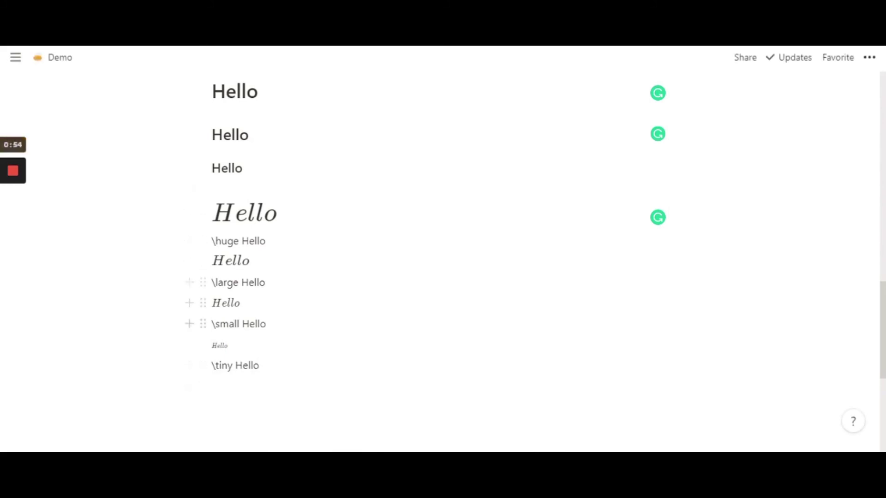
# Change the huge equation's code to "\huge \text {Hello}" and apply it
pyautogui.click(228, 222)
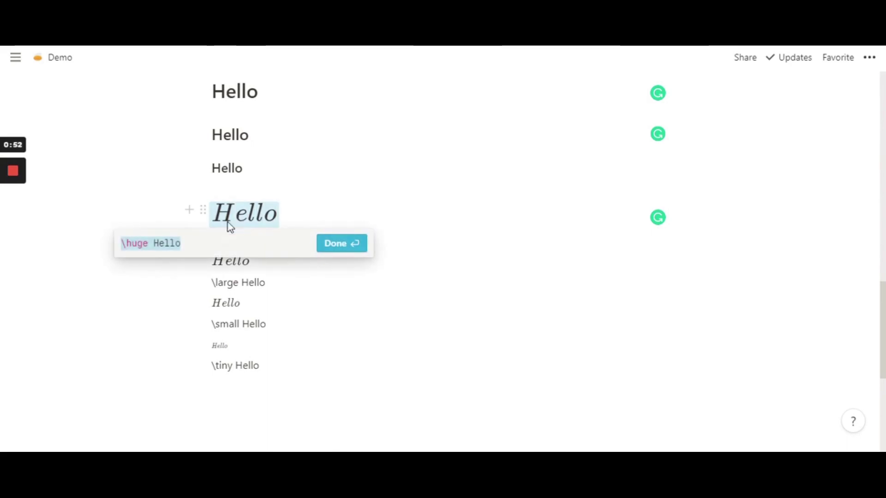
pyautogui.click(154, 243)
pyautogui.write('\\t')
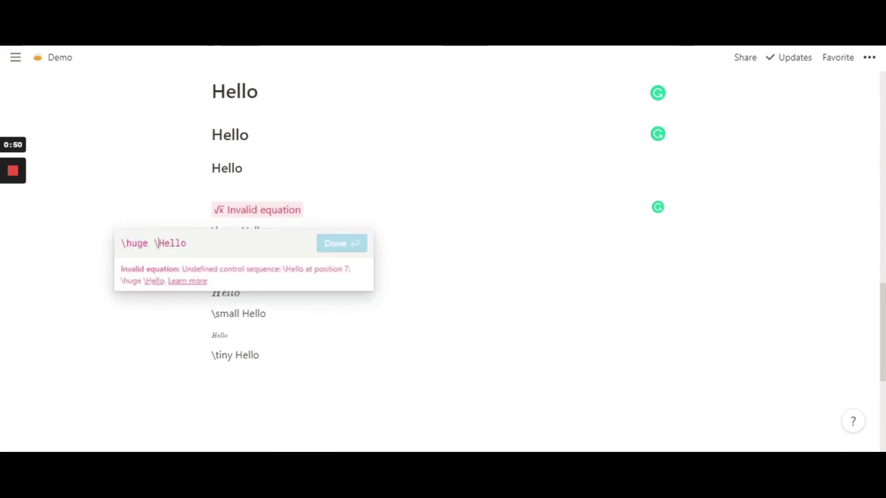
pyautogui.write('ext ')
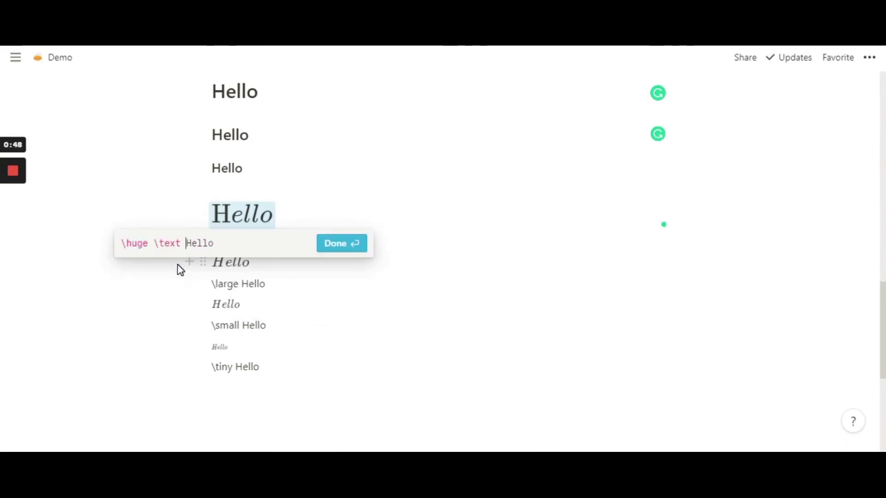
pyautogui.write('{Hello')
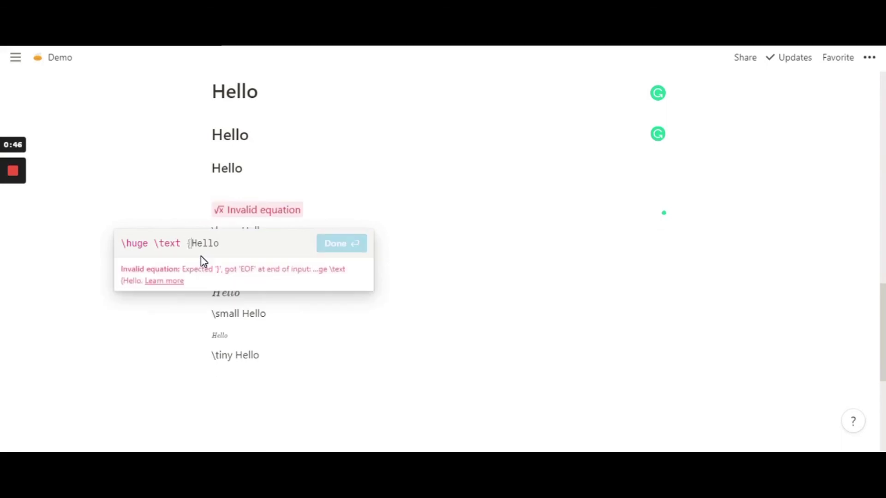
pyautogui.write('}')
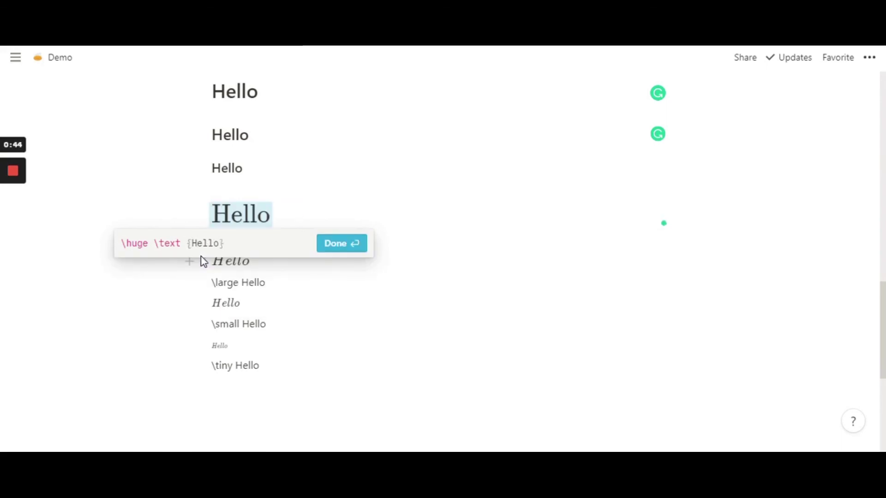
pyautogui.click(333, 244)
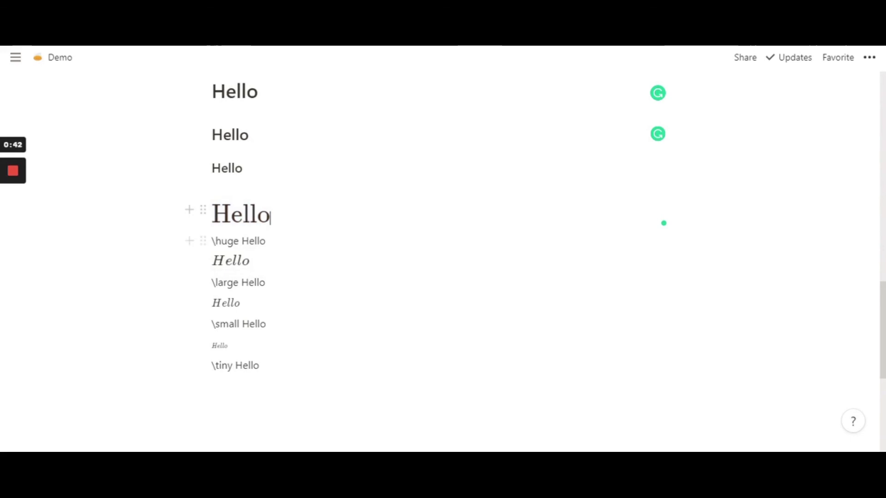
# Review the huge equation's code and the size commands \huge, \large, \small and \tiny in the labels below it
pyautogui.click(237, 219)
pyautogui.click(349, 204)
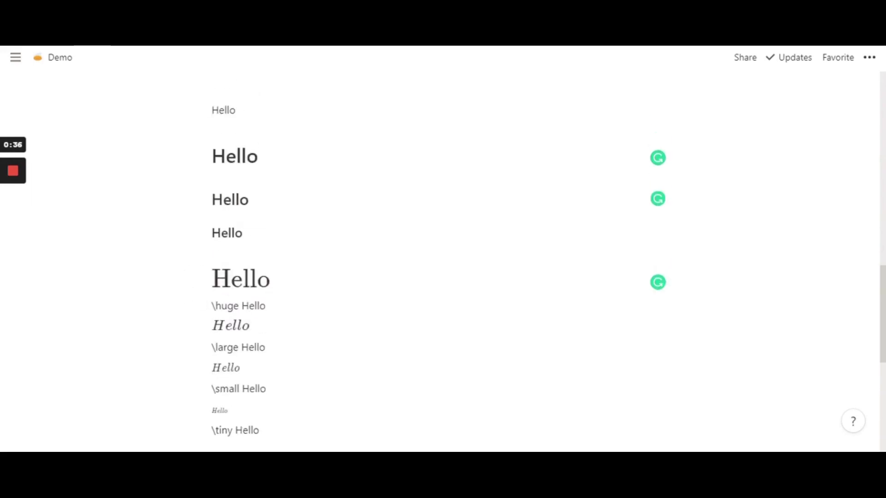
pyautogui.scroll(-2, 443, 258)
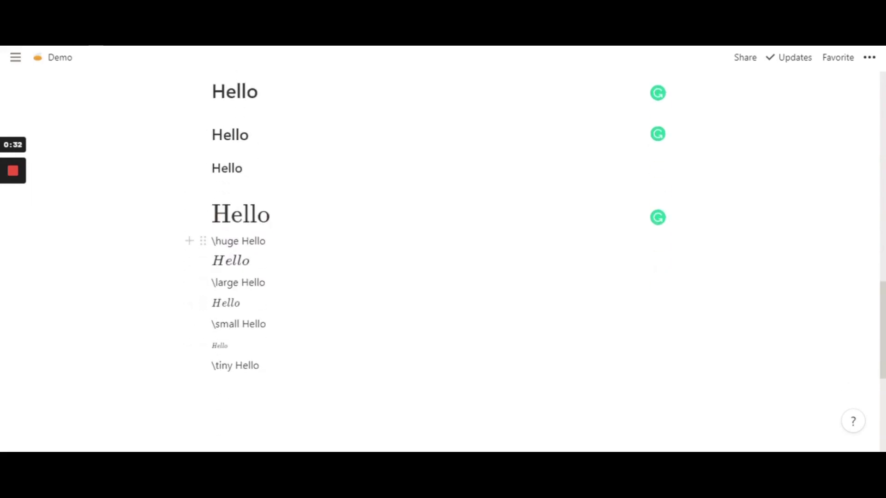
pyautogui.moveTo(213, 241); pyautogui.dragTo(240, 241)
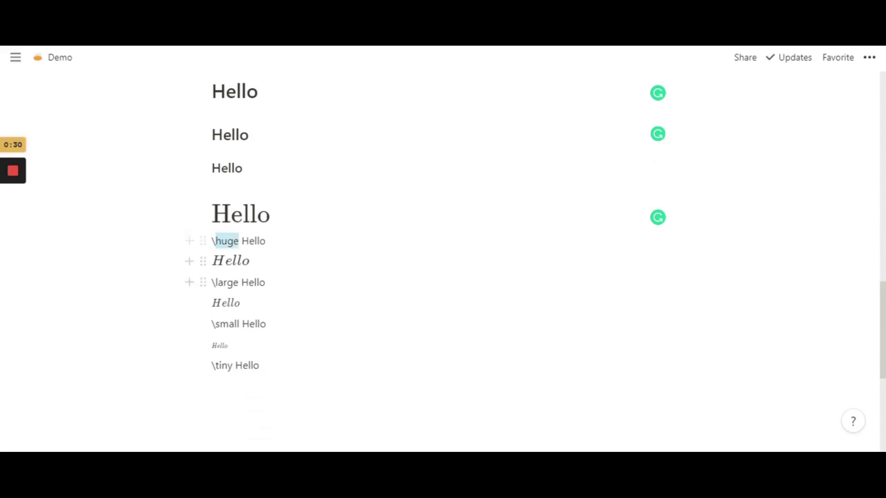
pyautogui.moveTo(217, 282); pyautogui.dragTo(233, 282)
pyautogui.click(216, 324)
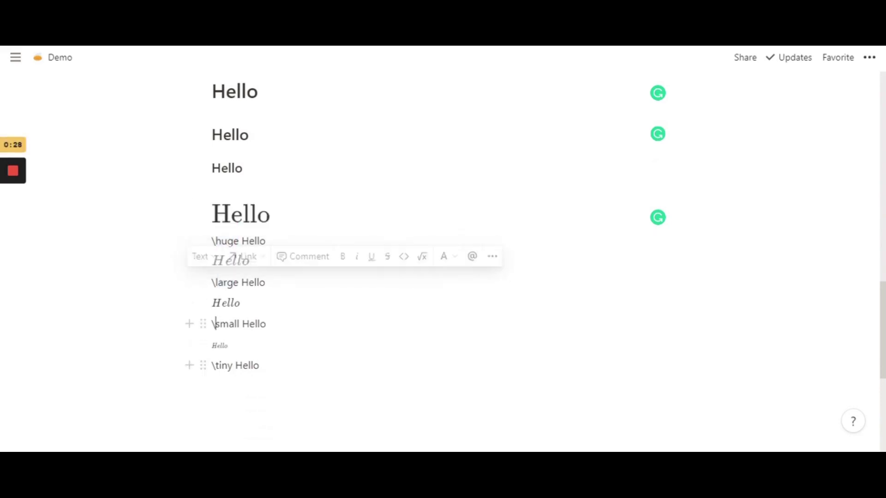
pyautogui.click(227, 366)
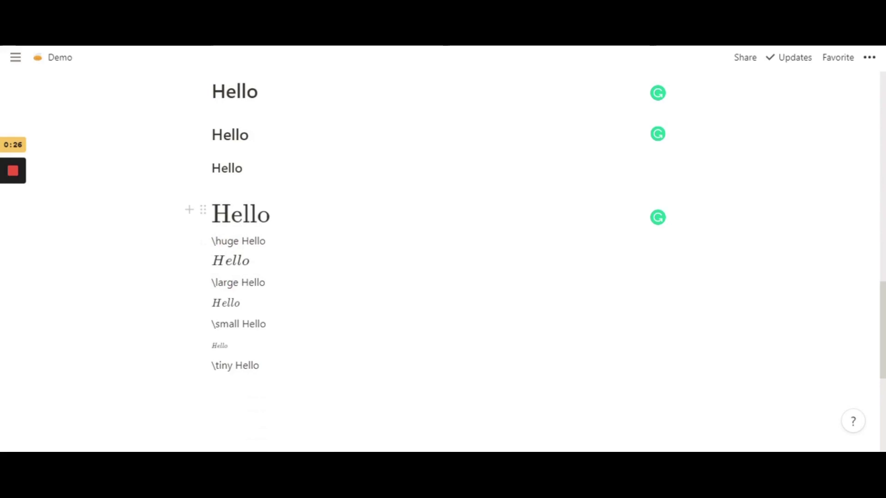